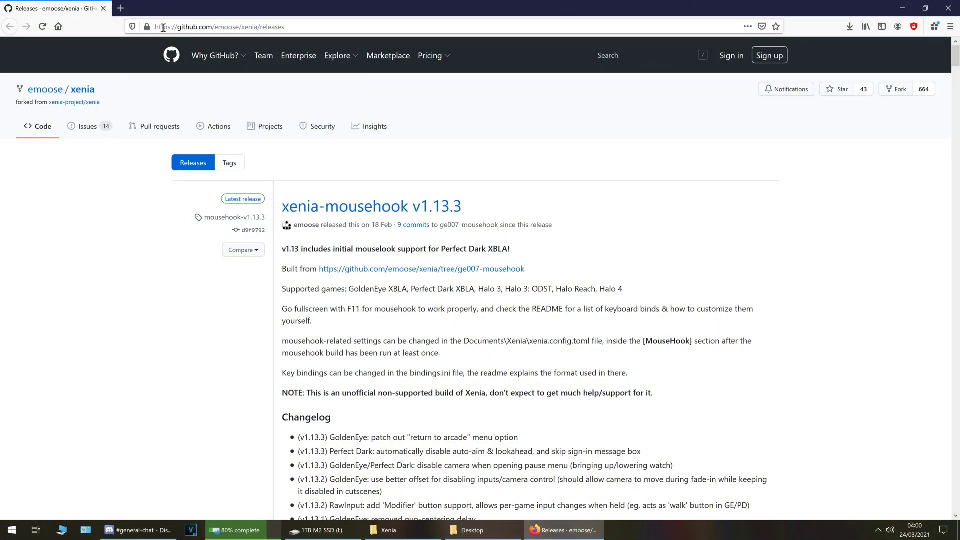
# Go to github.com/emoose/xenia/releases in Firefox to see the xenia-mousehook v1.13.3 release.
pyautogui.click(273, 25)
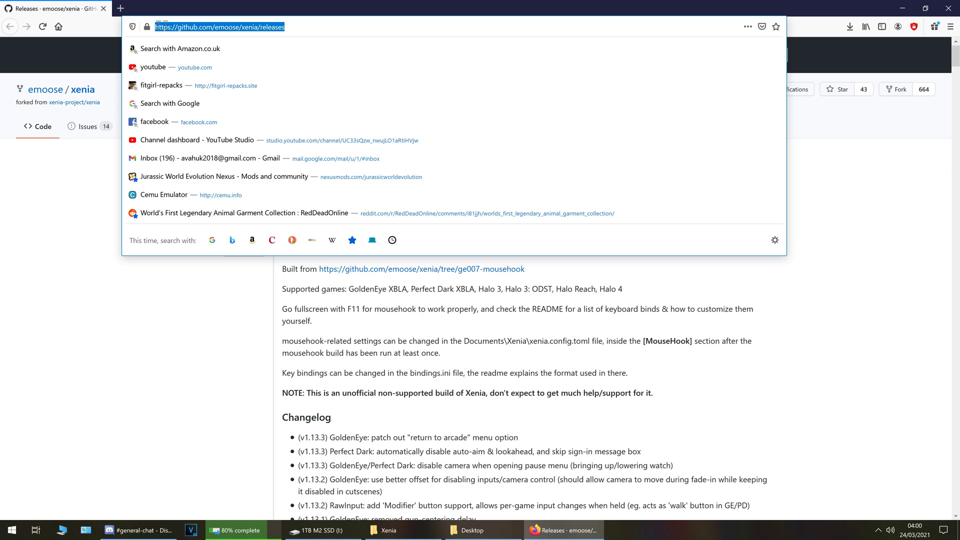
pyautogui.click(317, 25)
# Scroll to Assets and save xenia_mousehook-v1.13.3.zip, opening it in WinRAR.
pyautogui.click(101, 404)
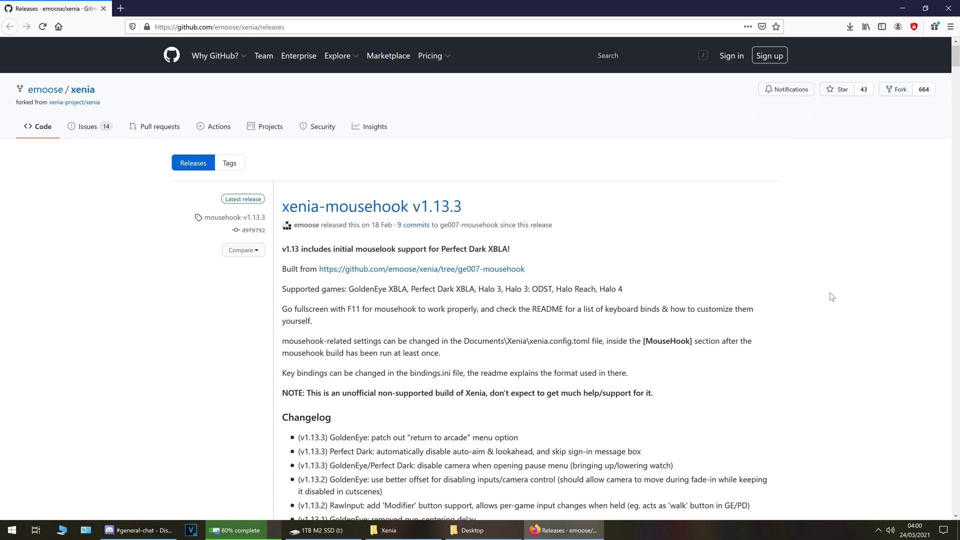
pyautogui.scroll(-6, 840, 257)
pyautogui.scroll(-10, 835, 253)
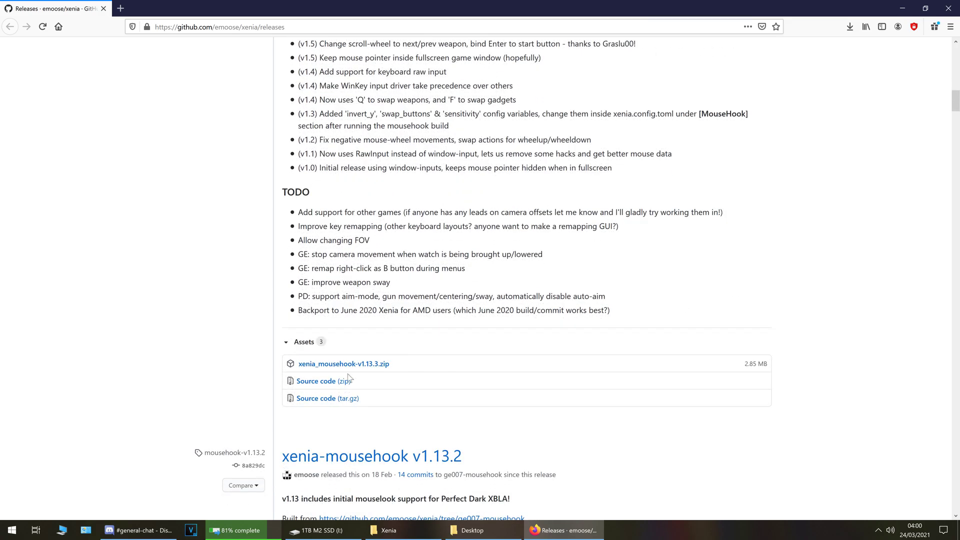
pyautogui.click(349, 364)
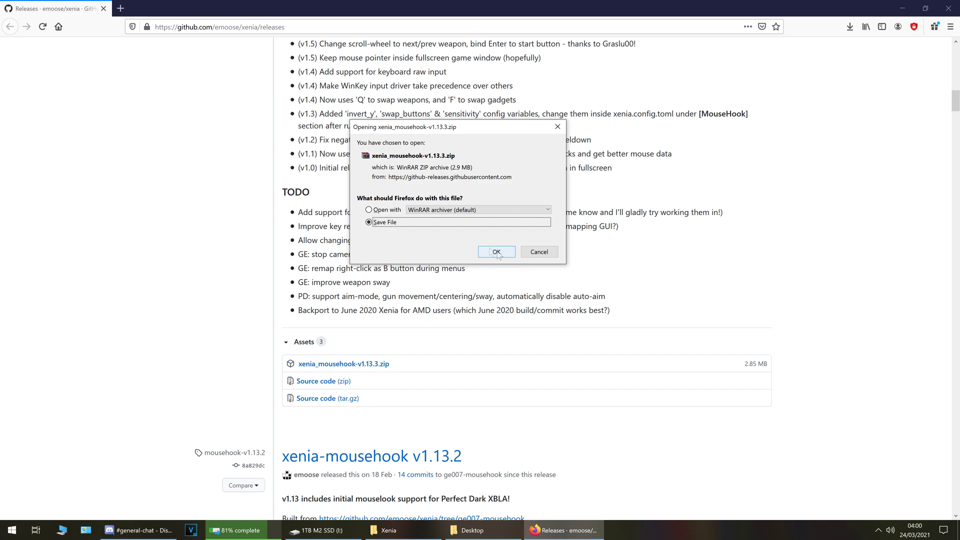
pyautogui.click(496, 251)
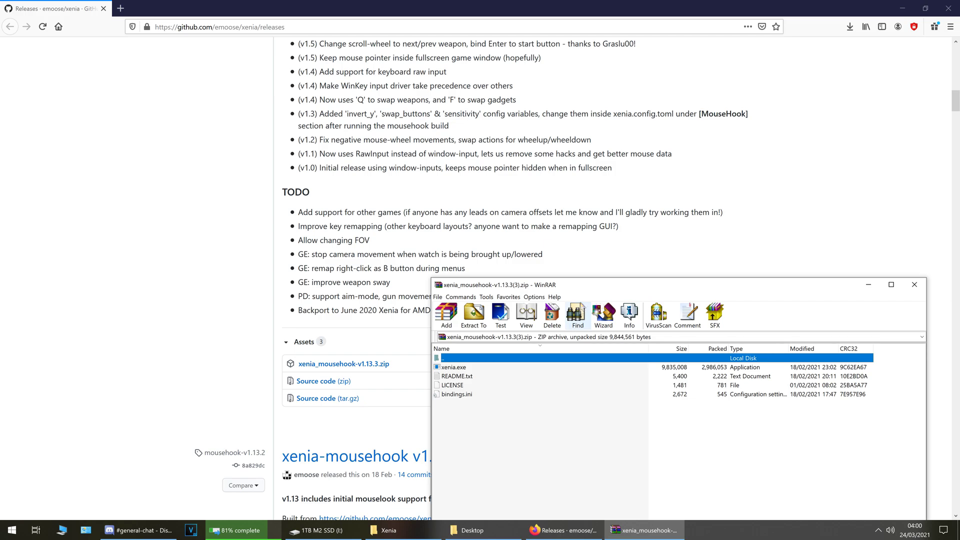
# Create a new folder named 'Xenia Mousehook' on the I: drive.
pyautogui.moveTo(594, 285); pyautogui.dragTo(592, 135)
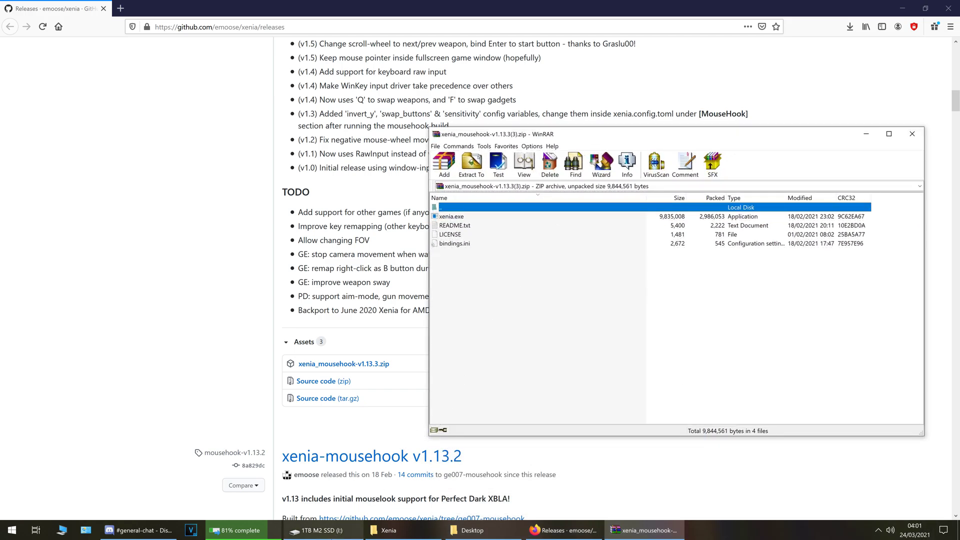
pyautogui.click(320, 530)
pyautogui.rightClick(706, 243)
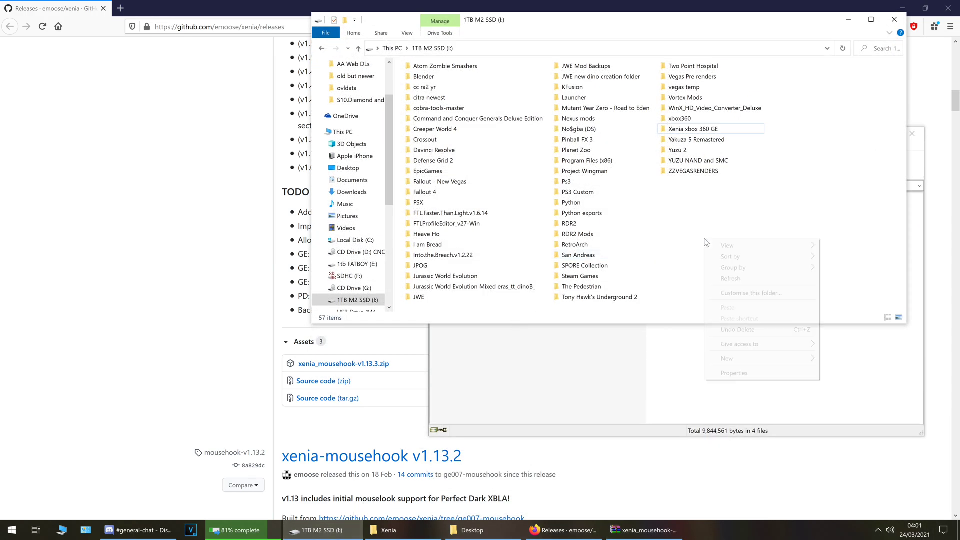
pyautogui.moveTo(752, 361)
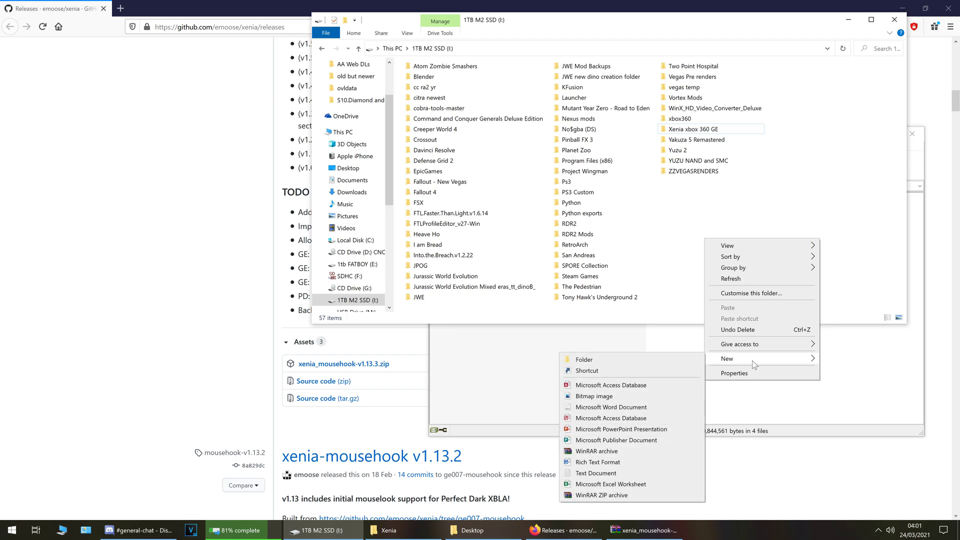
pyautogui.click(693, 361)
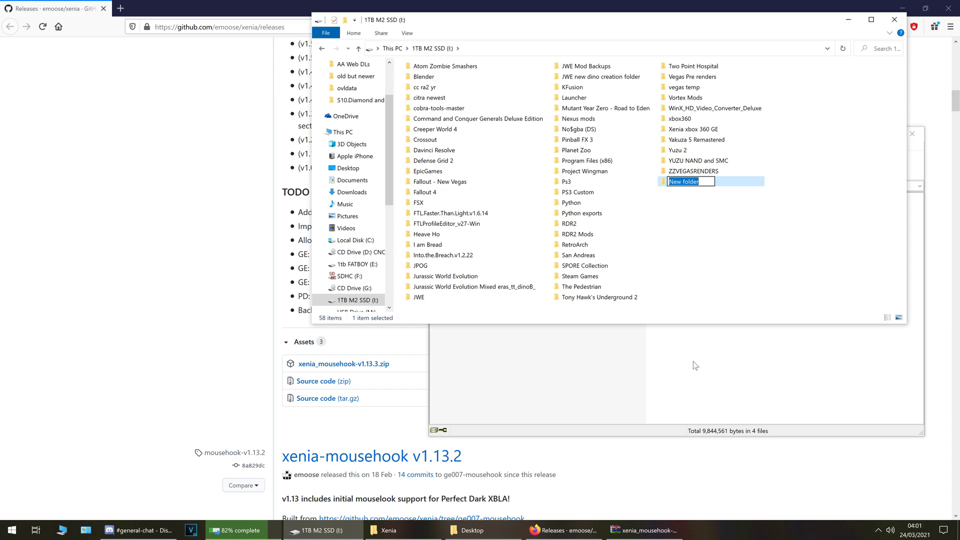
pyautogui.write('Xenia ')
pyautogui.write('Mousehook')
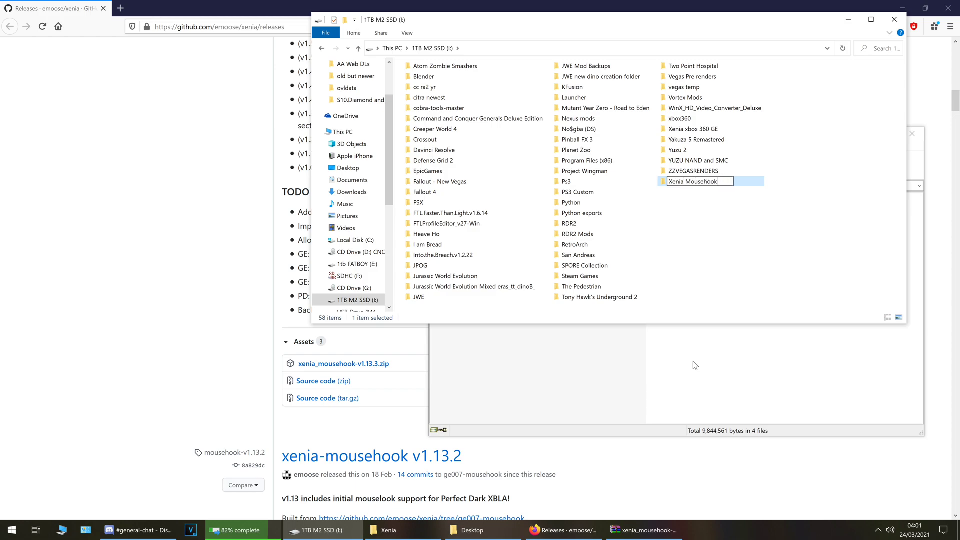
pyautogui.click(725, 269)
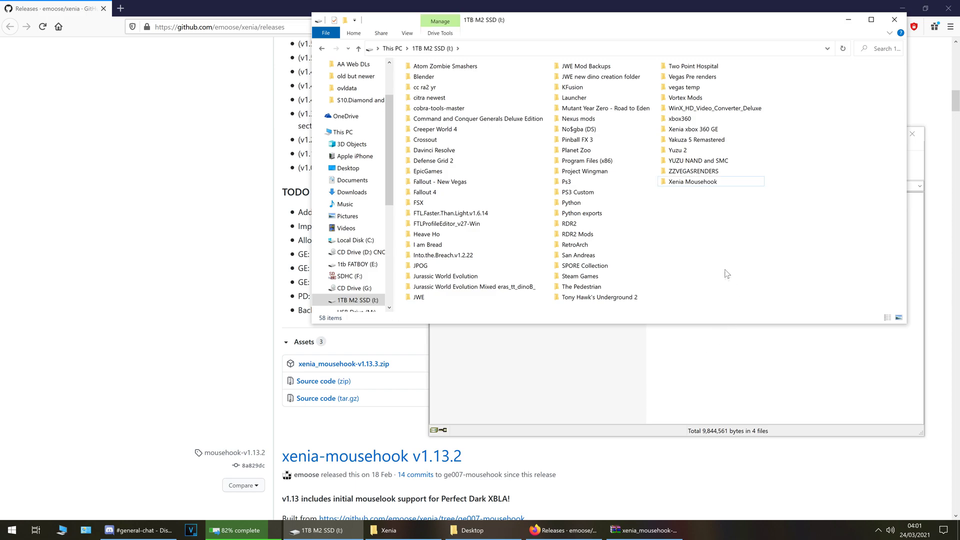
# Extract the four archive files into Xenia Mousehook and launch xenia.exe.
pyautogui.doubleClick(690, 183)
pyautogui.click(629, 393)
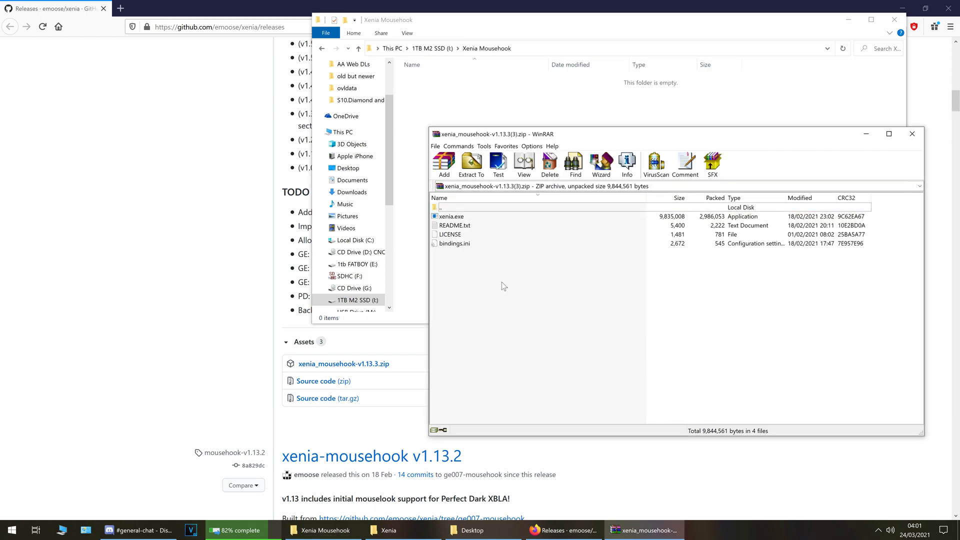
pyautogui.moveTo(502, 282)
pyautogui.mouseDown()
pyautogui.moveTo(455, 210)
pyautogui.moveTo(466, 225)
pyautogui.moveTo(483, 114)
pyautogui.mouseUp()
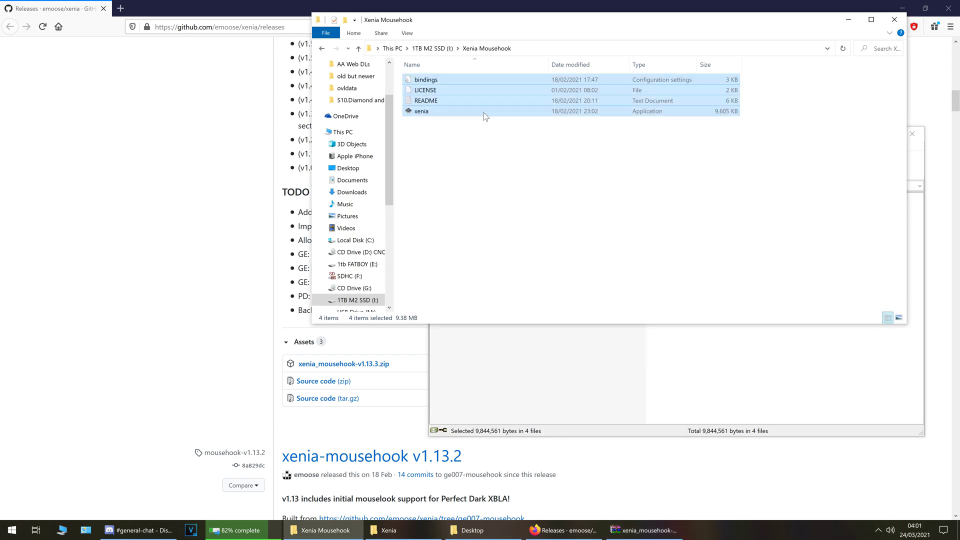
pyautogui.click(479, 155)
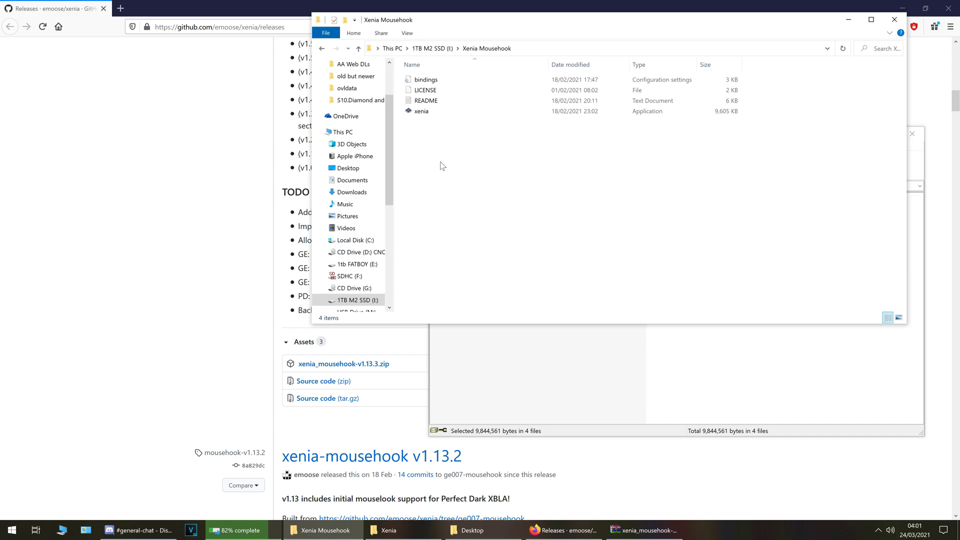
pyautogui.doubleClick(421, 115)
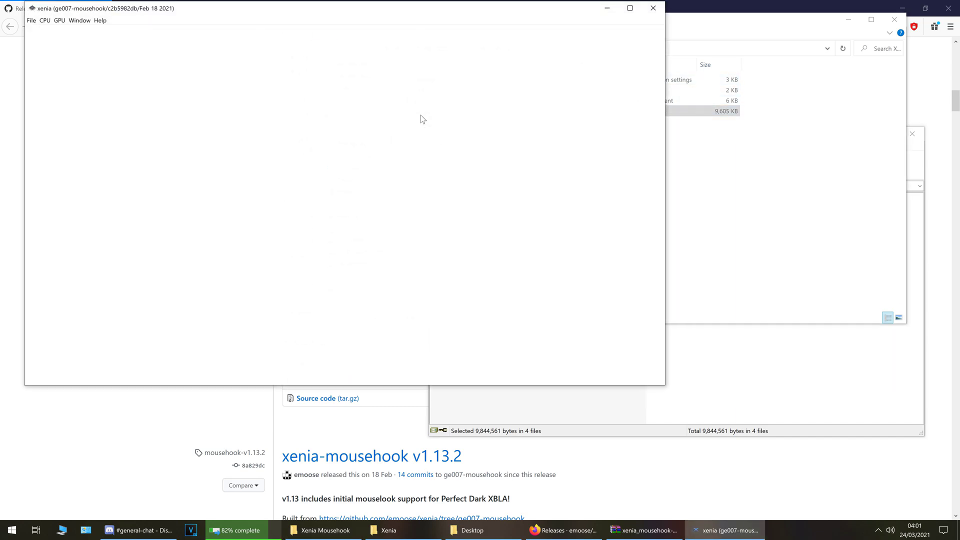
# Load default.xex from the Bean folder via File > Open and switch to fullscreen.
pyautogui.click(31, 20)
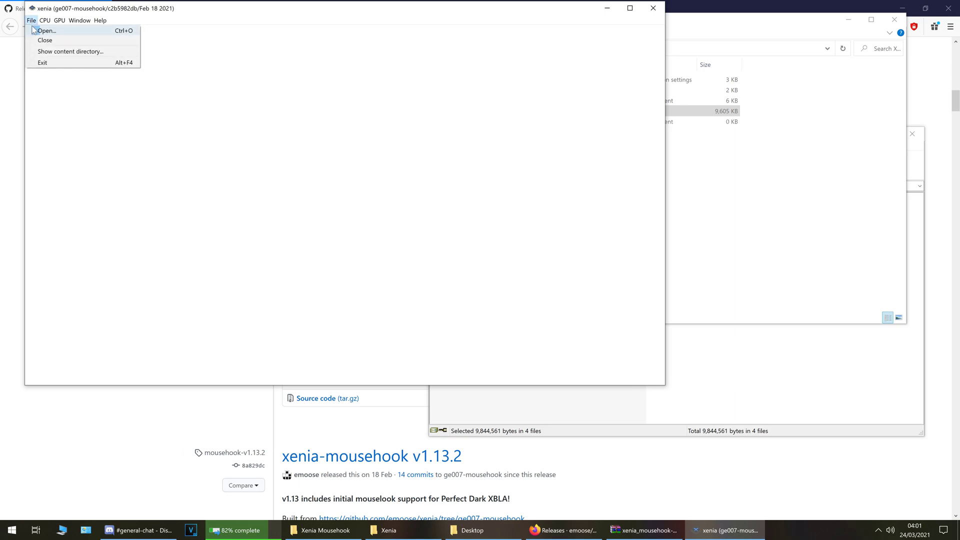
pyautogui.click(36, 31)
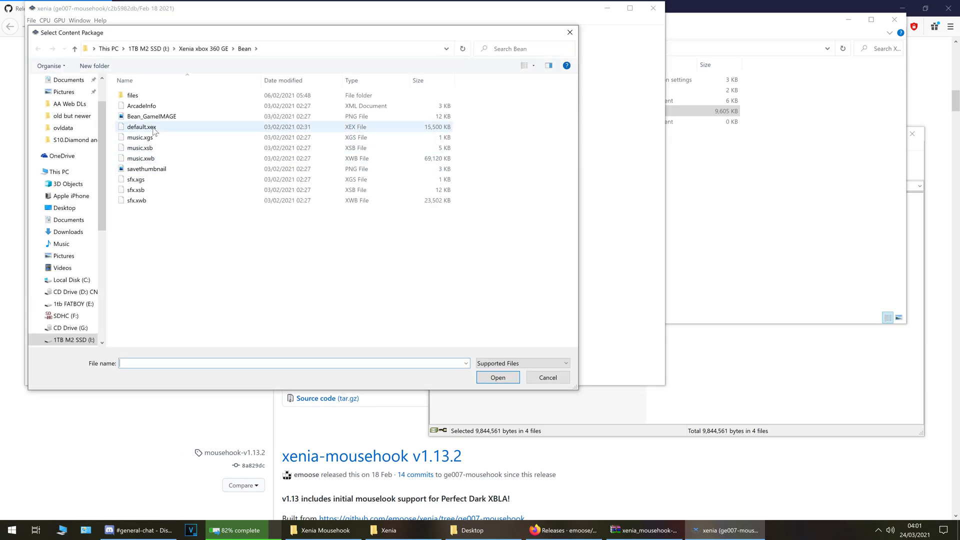
pyautogui.doubleClick(154, 129)
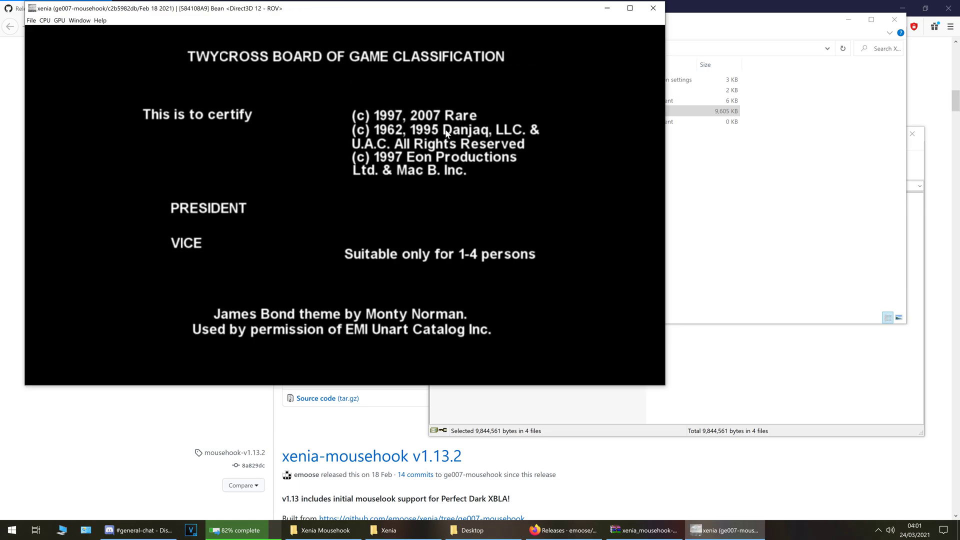
pyautogui.click(80, 20)
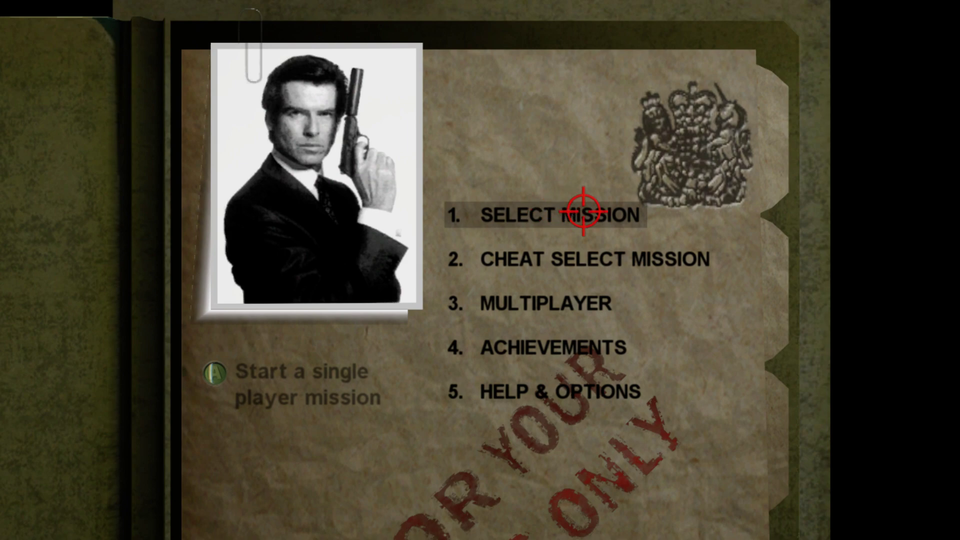
# Start the Dam mission on Agent difficulty from single-player mission select.
pyautogui.click(627, 215)
pyautogui.click(272, 122)
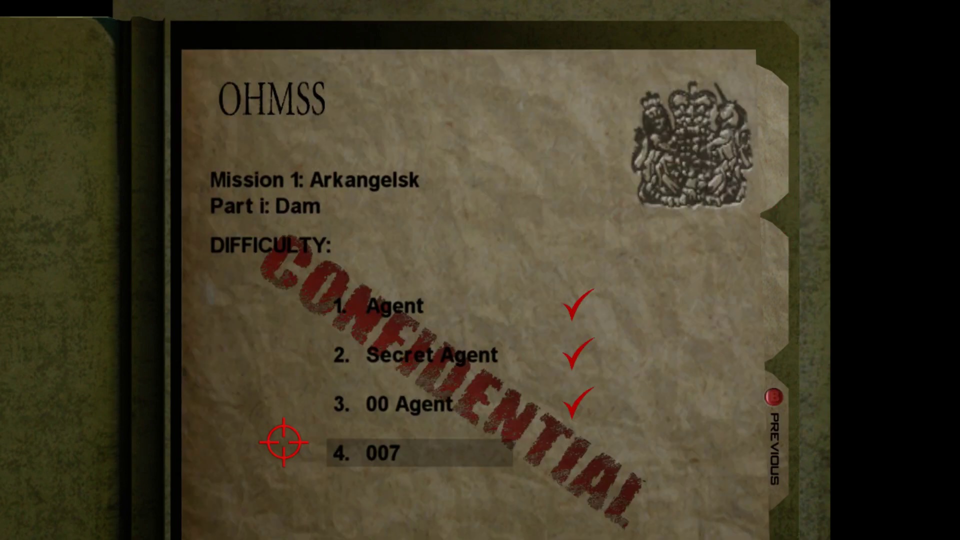
pyautogui.click(371, 331)
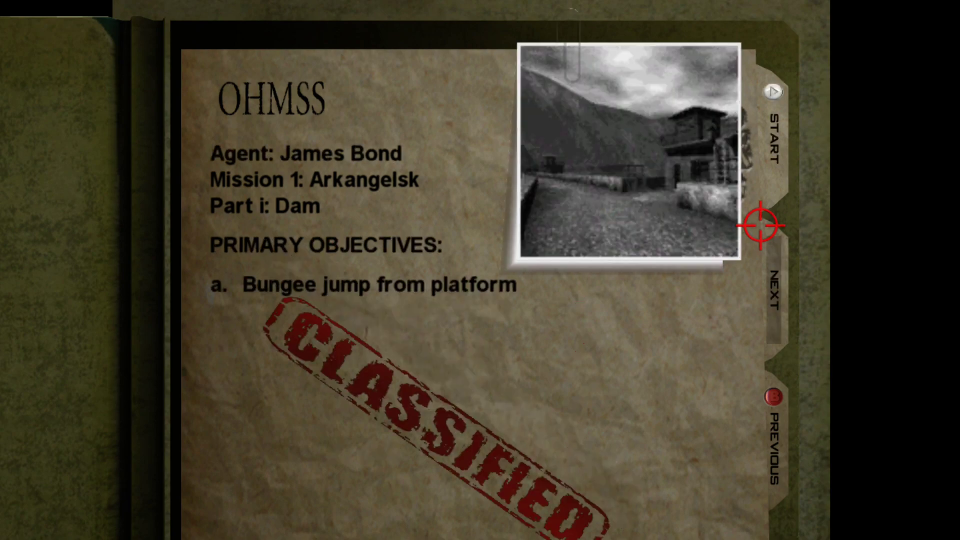
pyautogui.click(765, 184)
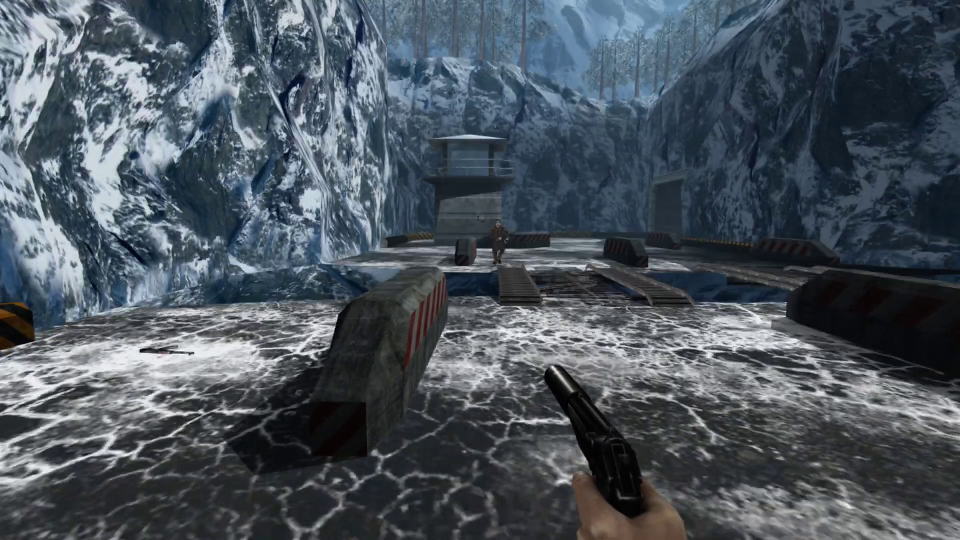
# Pause, restore fullscreen via Alt+W, and shoot the guard ahead with the mouse.
pyautogui.press('Escape')
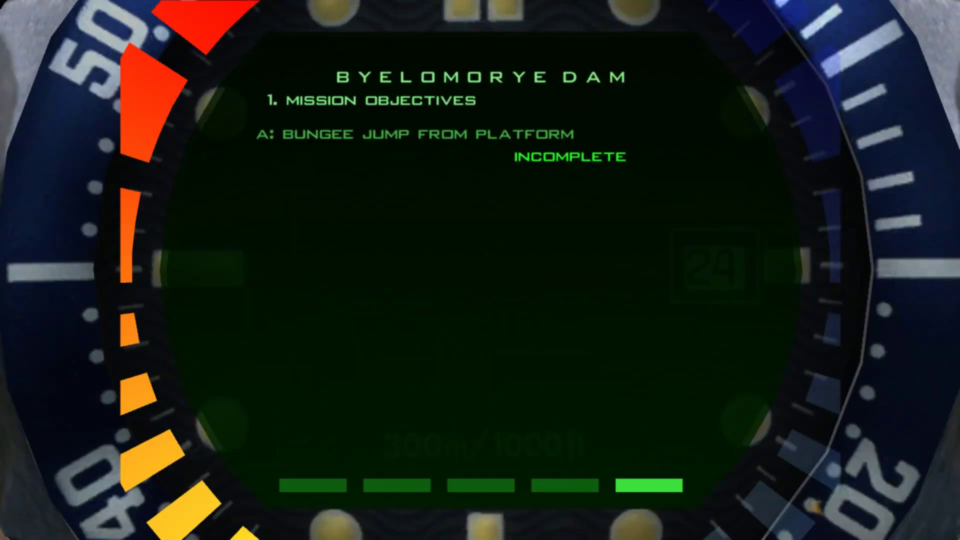
pyautogui.press('F11')
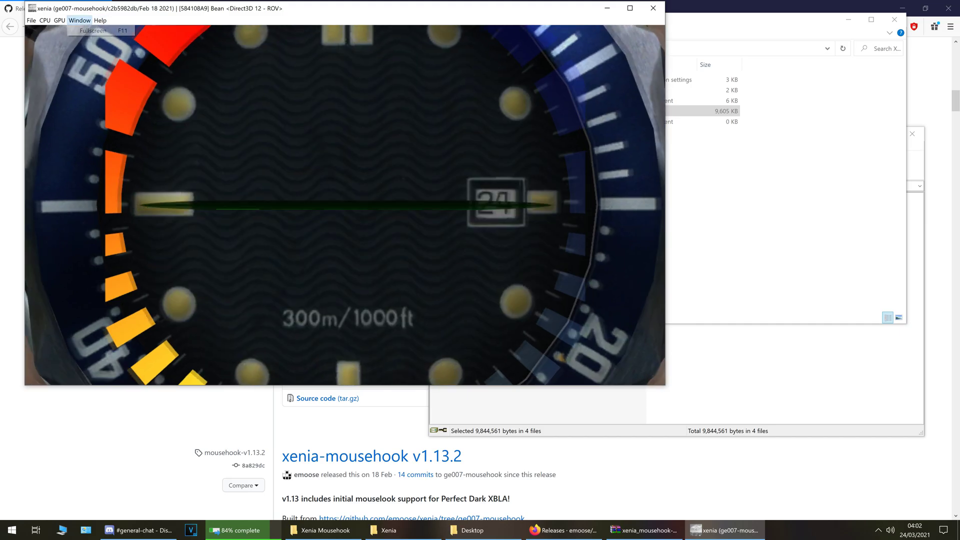
pyautogui.hotkey('alt', 'w')
pyautogui.press('Return')
pyautogui.press('Return')
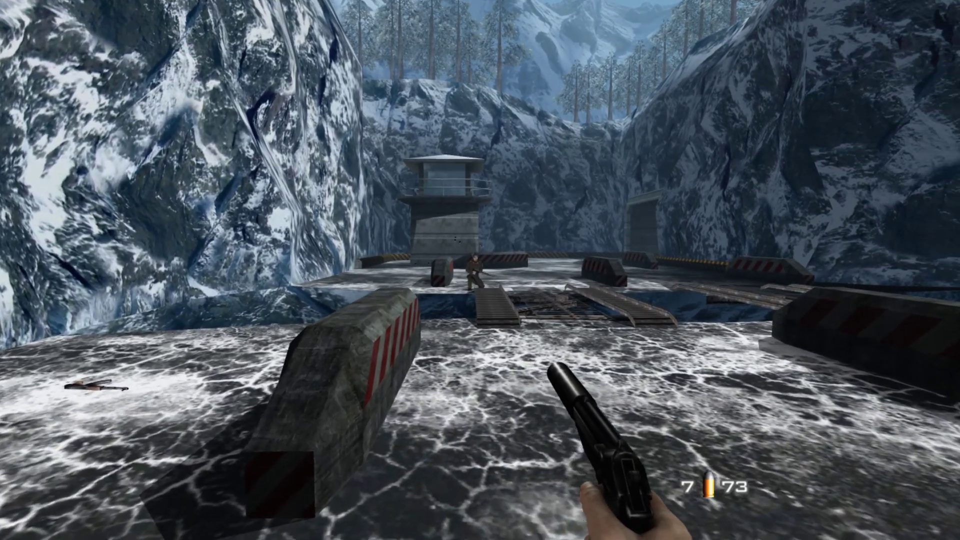
pyautogui.click(480, 270)
pyautogui.click(480, 270)
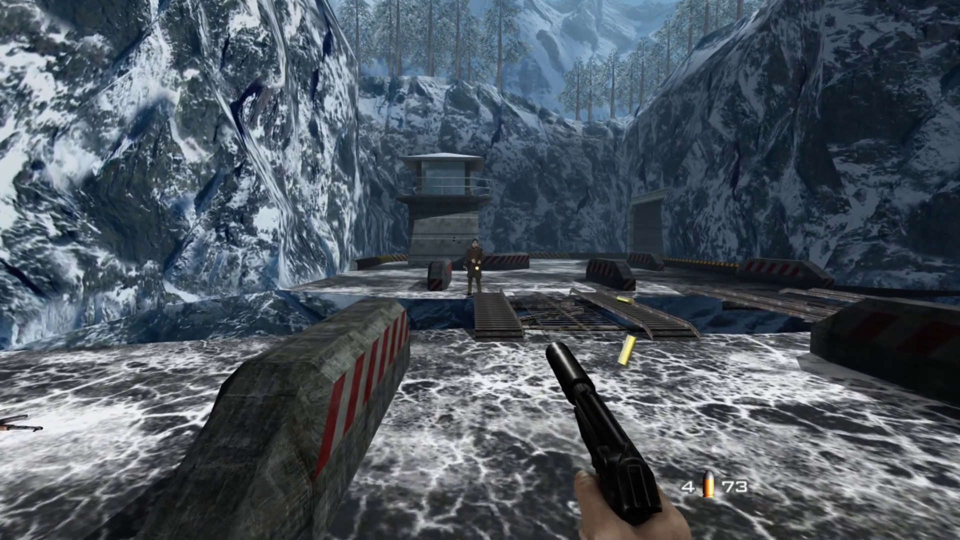
pyautogui.click(480, 270)
pyautogui.click(480, 270)
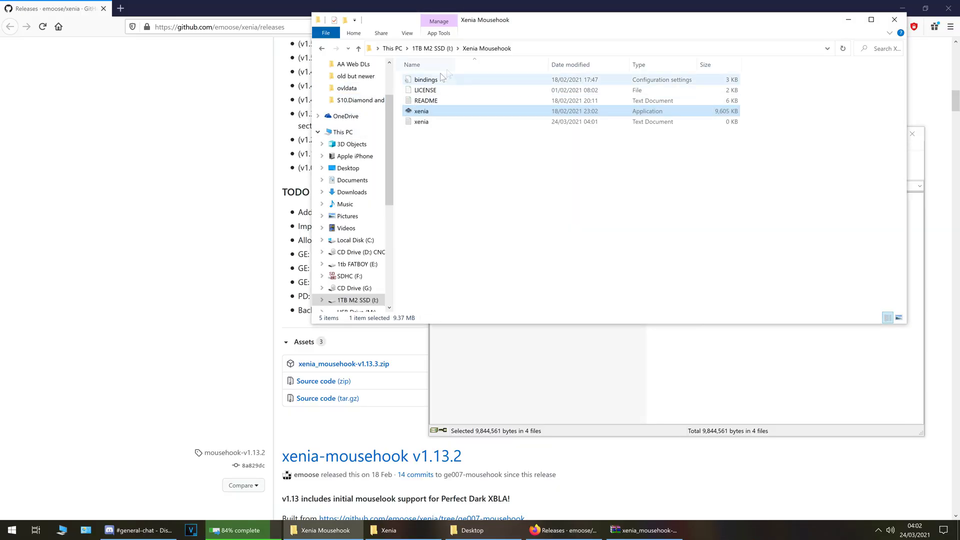
# Read bindings.ini from the Xenia Mousehook folder in Notepad, then close it.
pyautogui.click(343, 536)
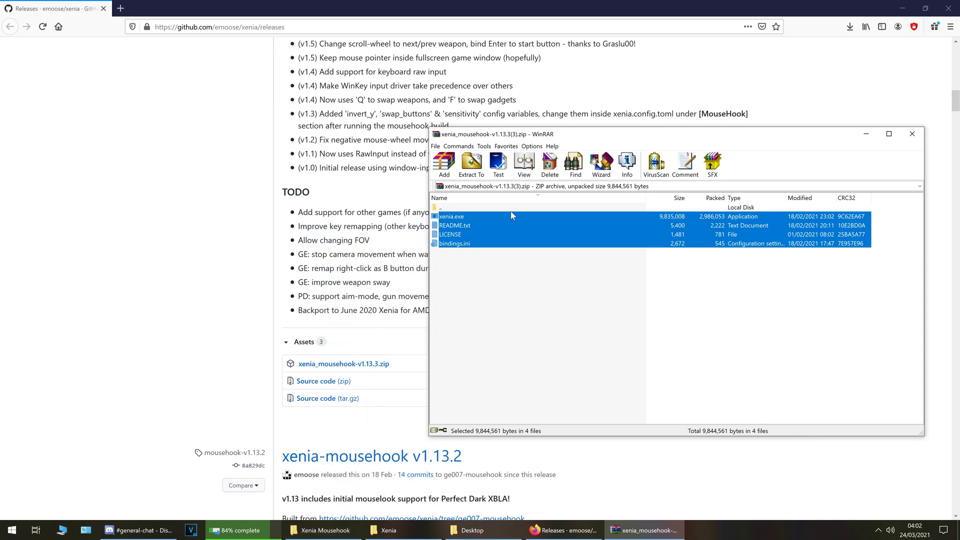
pyautogui.click(389, 531)
pyautogui.click(338, 535)
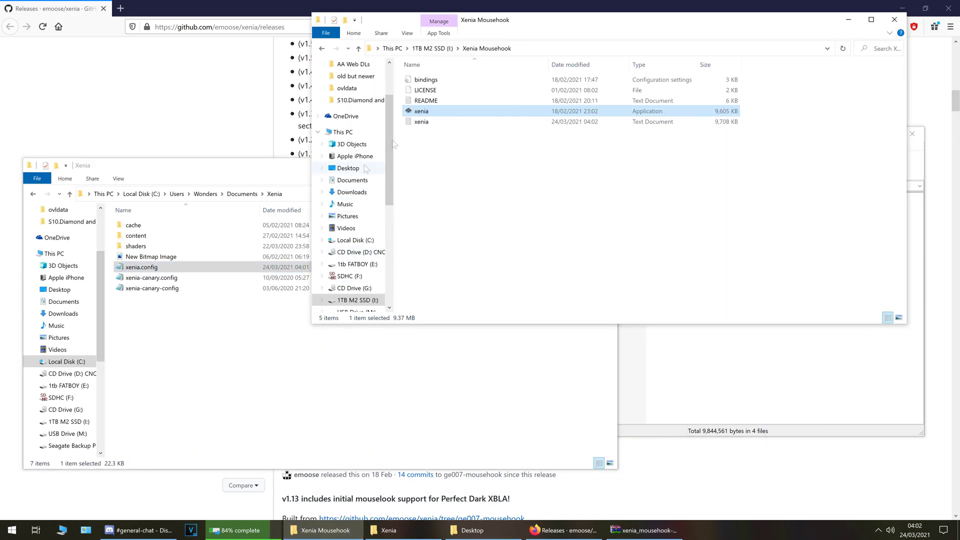
pyautogui.doubleClick(407, 80)
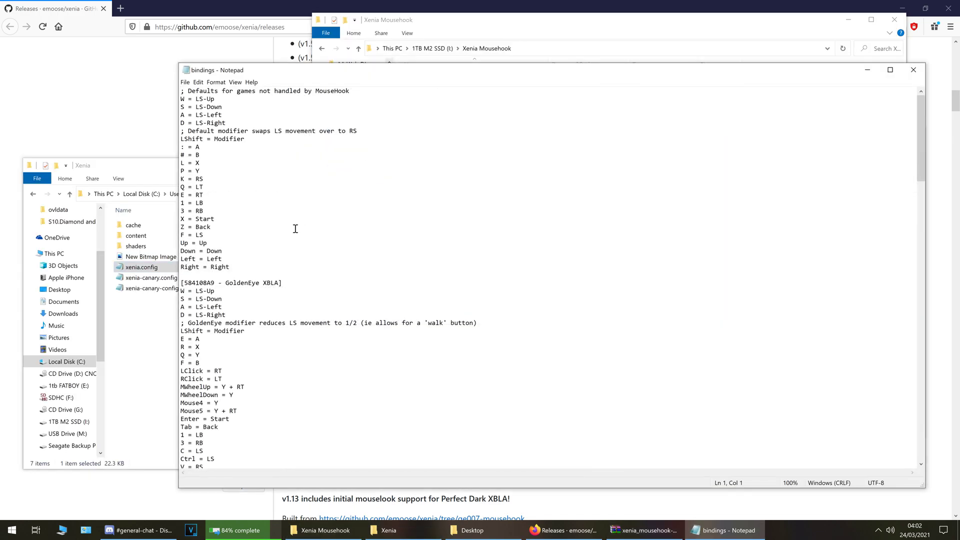
pyautogui.scroll(-4, 294, 230)
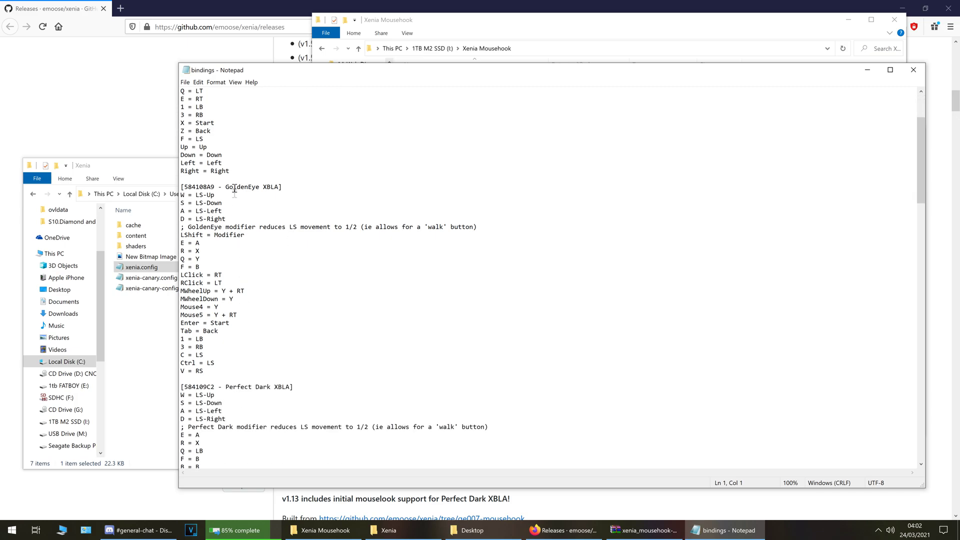
pyautogui.click(915, 73)
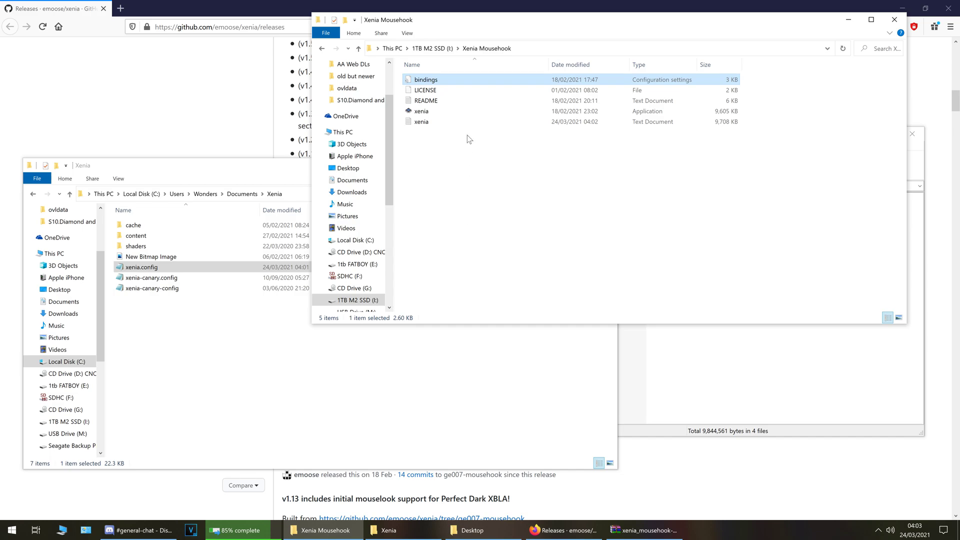
pyautogui.click(412, 536)
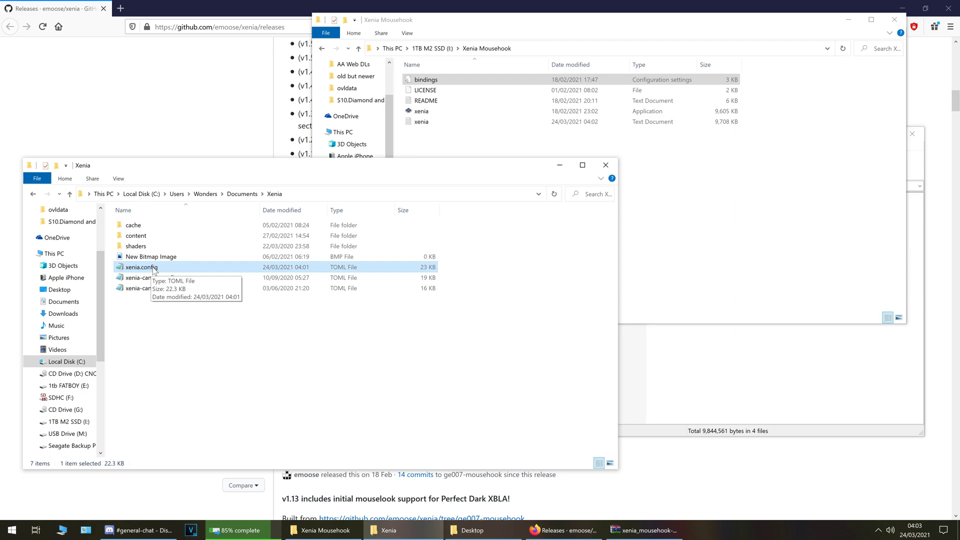
# Open xenia.config from the Documents Xenia folder in Notepad.
pyautogui.doubleClick(156, 268)
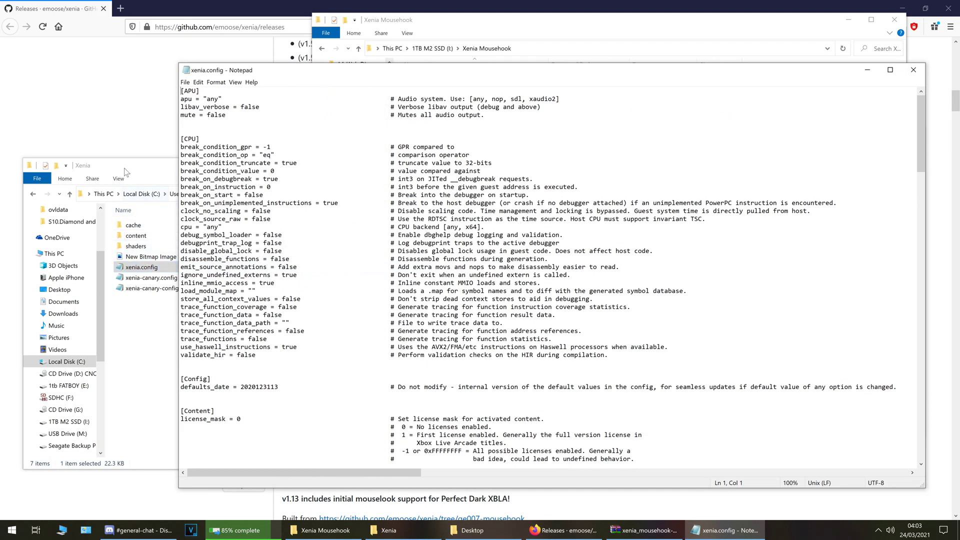
pyautogui.click(126, 171)
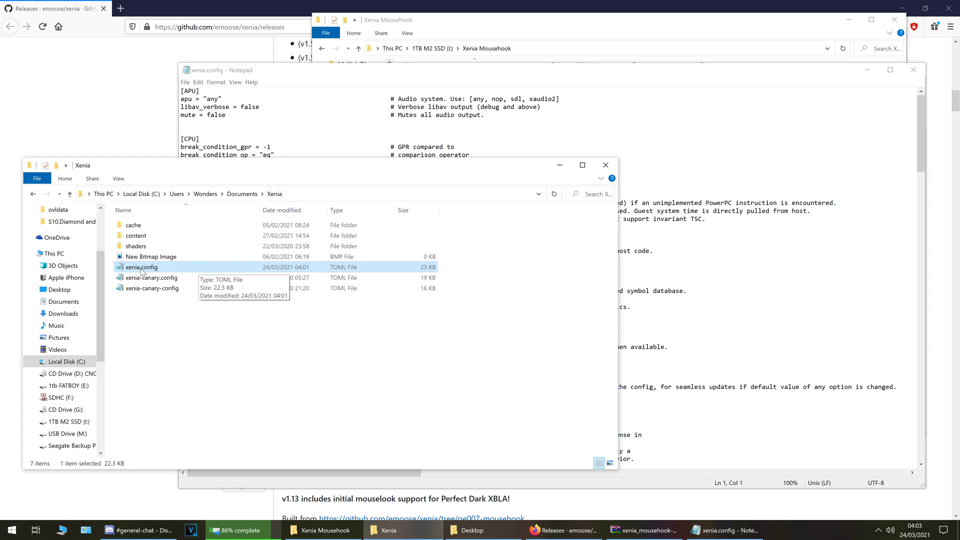
pyautogui.click(700, 530)
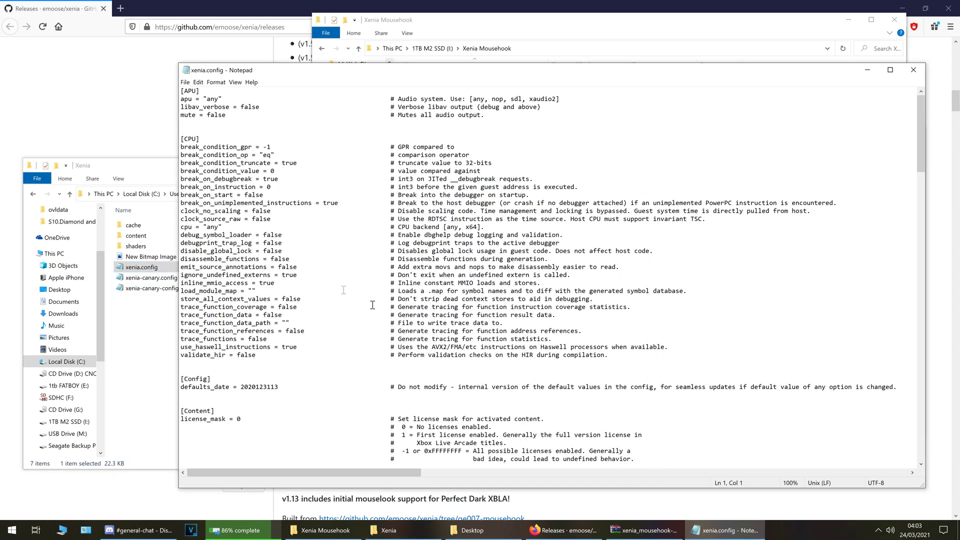
# Scroll xenia.config to the [MouseHook] section and place the cursor in aim_turn_distance.
pyautogui.scroll(-20, 260, 257)
pyautogui.scroll(-20, 260, 257)
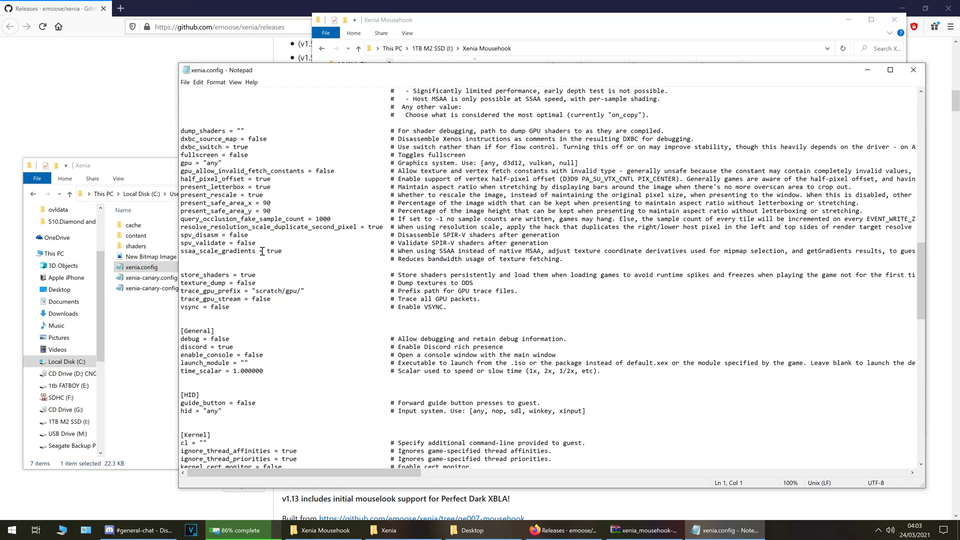
pyautogui.scroll(-3, 226, 325)
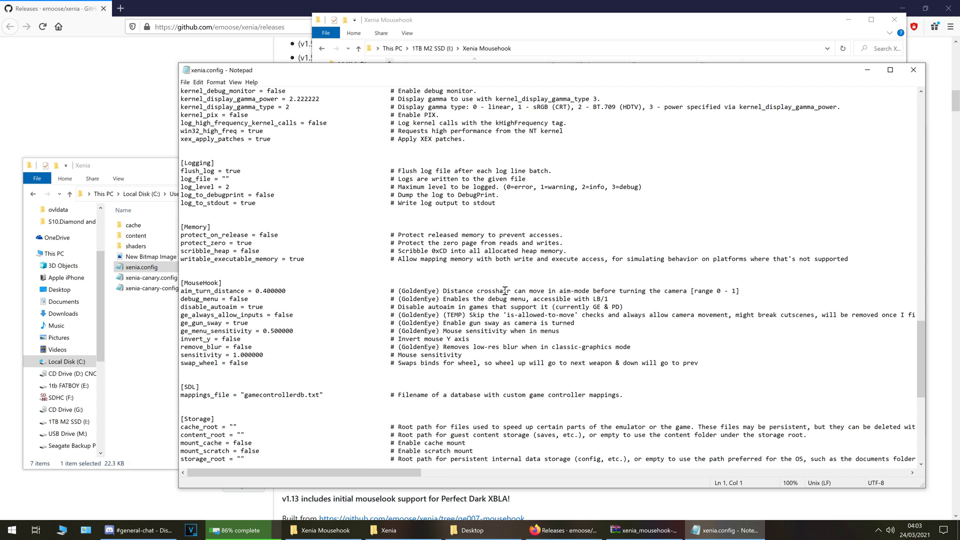
pyautogui.click(266, 291)
# Change aim_turn_distance to 0.600000 and sensitivity to 1.300000 under [MouseHook].
pyautogui.press('BackSpace')
pyautogui.write('6')
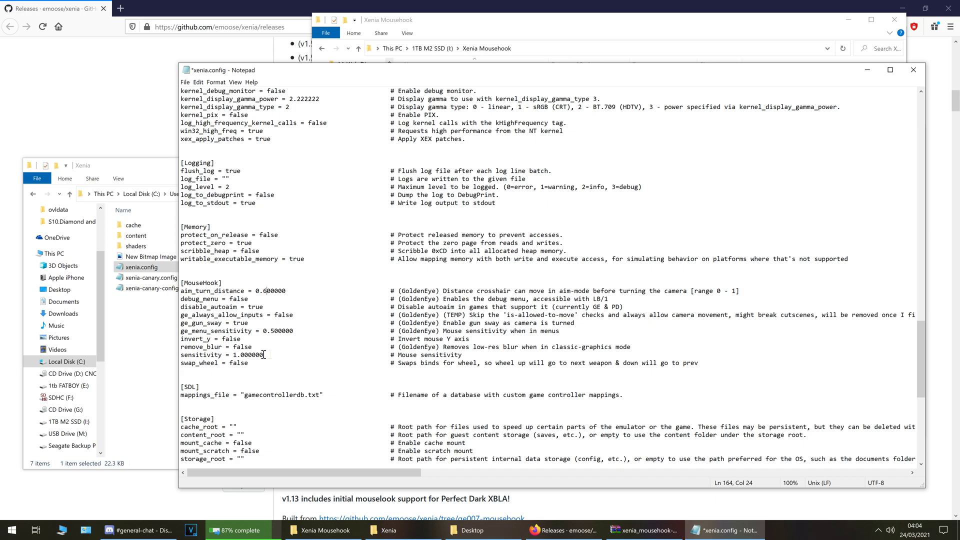
pyautogui.click(244, 354)
pyautogui.press('BackSpace')
pyautogui.write('3')
# Keep invert_y set to false, correcting a mistakenly typed 'true'.
pyautogui.moveTo(243, 340); pyautogui.dragTo(225, 340)
pyautogui.click(242, 340)
pyautogui.moveTo(241, 340); pyautogui.dragTo(222, 339)
pyautogui.write('true')
pyautogui.press('BackSpace')
pyautogui.press('BackSpace')
pyautogui.press('BackSpace')
pyautogui.write('false')
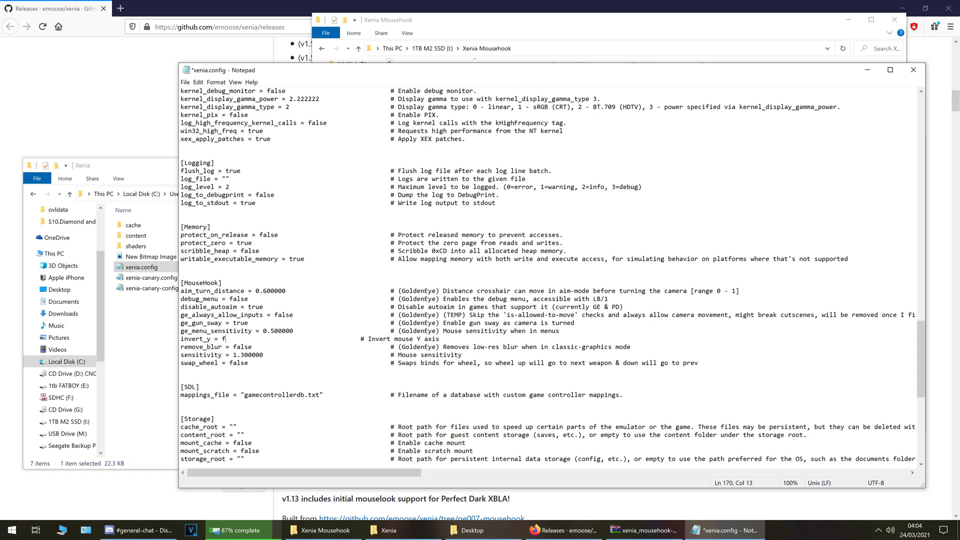
# Save the edited xenia.config with File > Save.
pyautogui.click(185, 82)
pyautogui.click(197, 121)
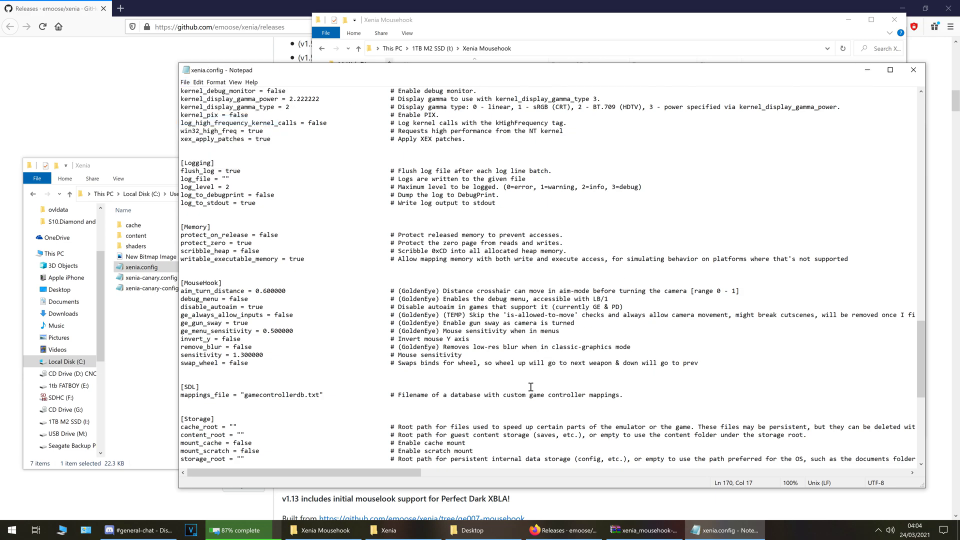
pyautogui.click(336, 531)
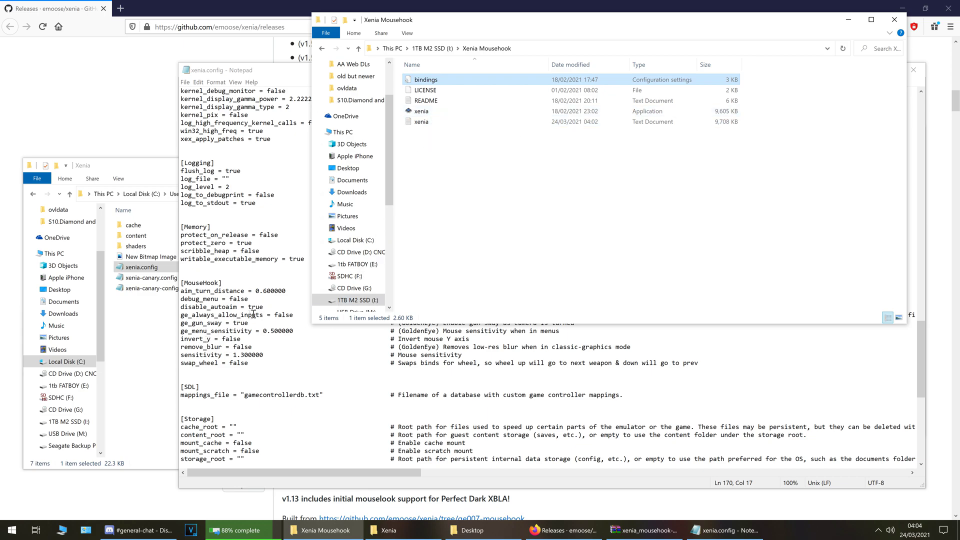
# Relaunch xenia.exe and open GoldenEye's default.xex through File > Open.
pyautogui.doubleClick(427, 114)
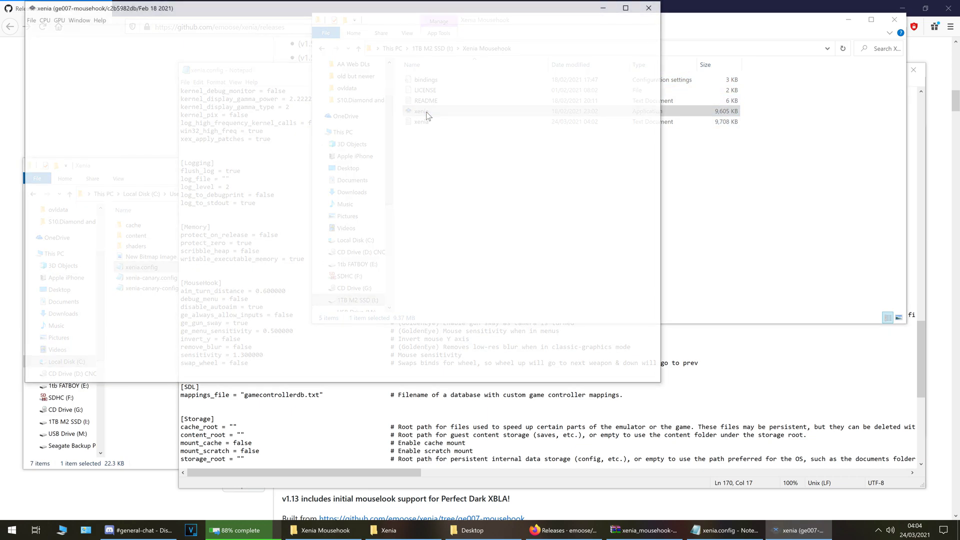
pyautogui.click(32, 21)
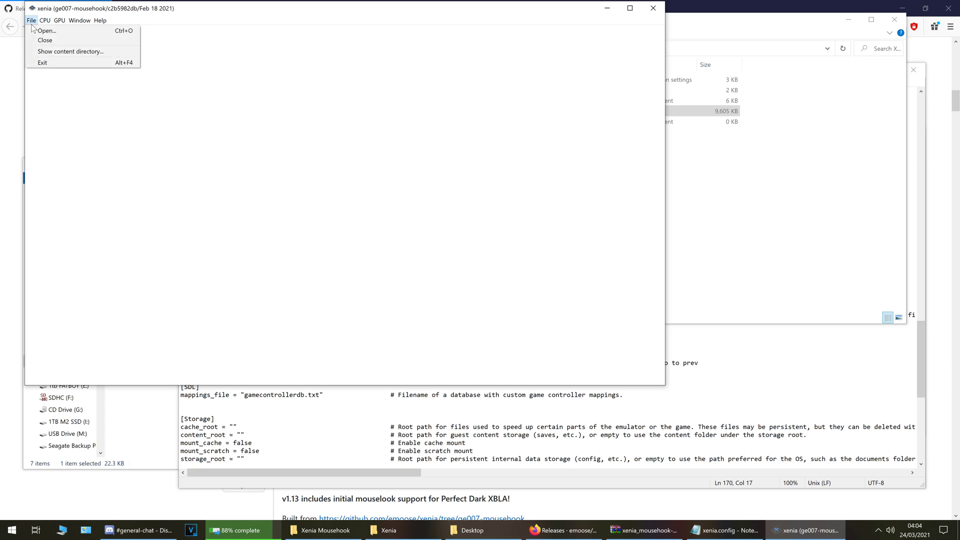
pyautogui.click(43, 30)
pyautogui.doubleClick(132, 128)
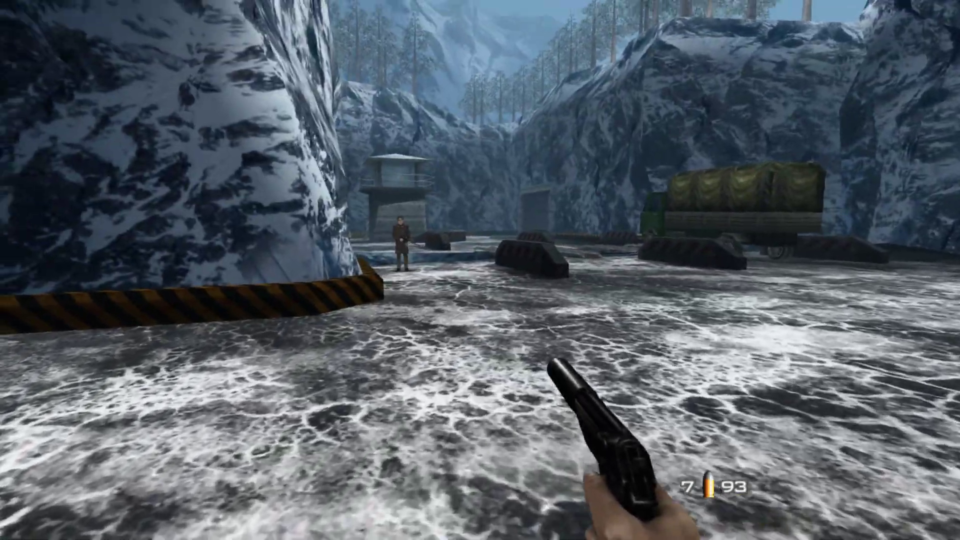
# Shoot the guard near the ramps and reload the pistol.
pyautogui.click(480, 270)
pyautogui.click(480, 270)
pyautogui.click(480, 270)
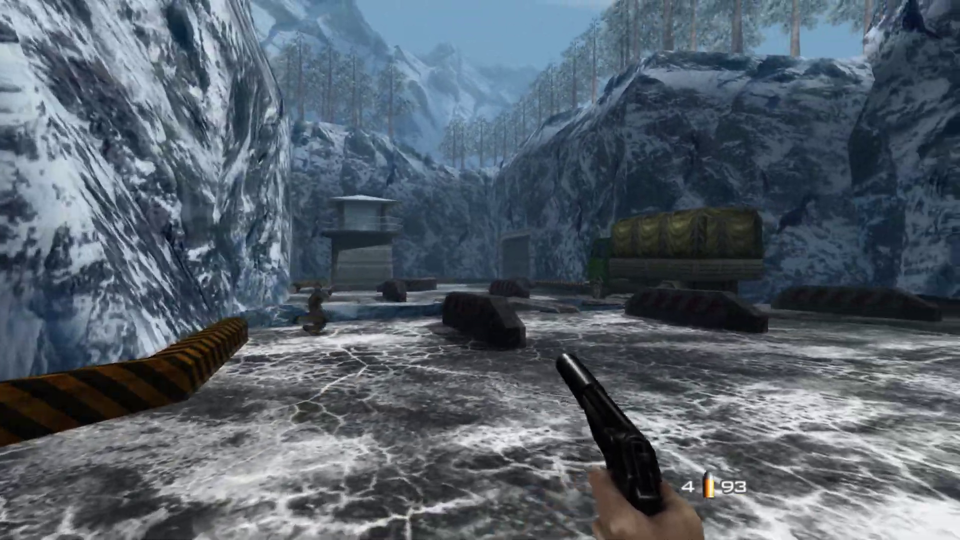
pyautogui.press('r')
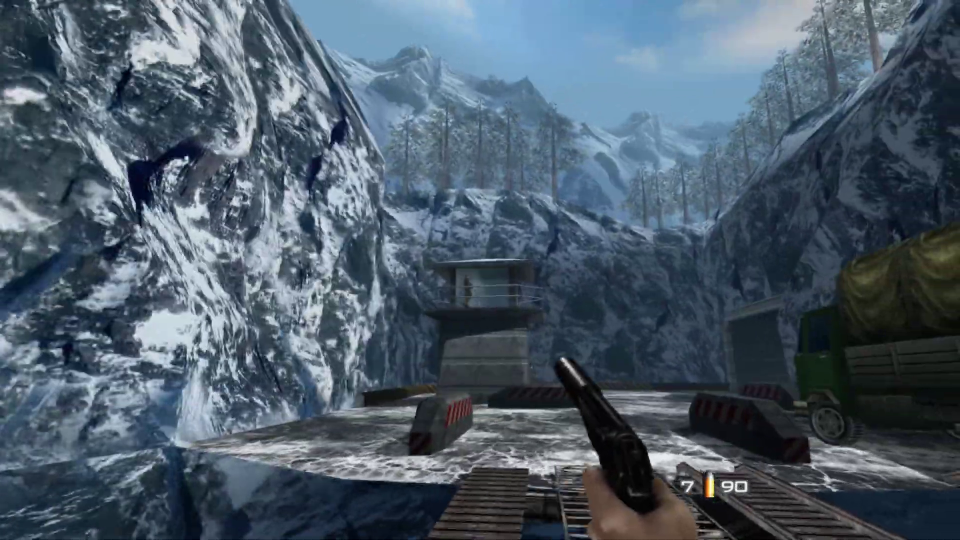
# Take down the guard beside the tower with repeated shots.
pyautogui.click(480, 270)
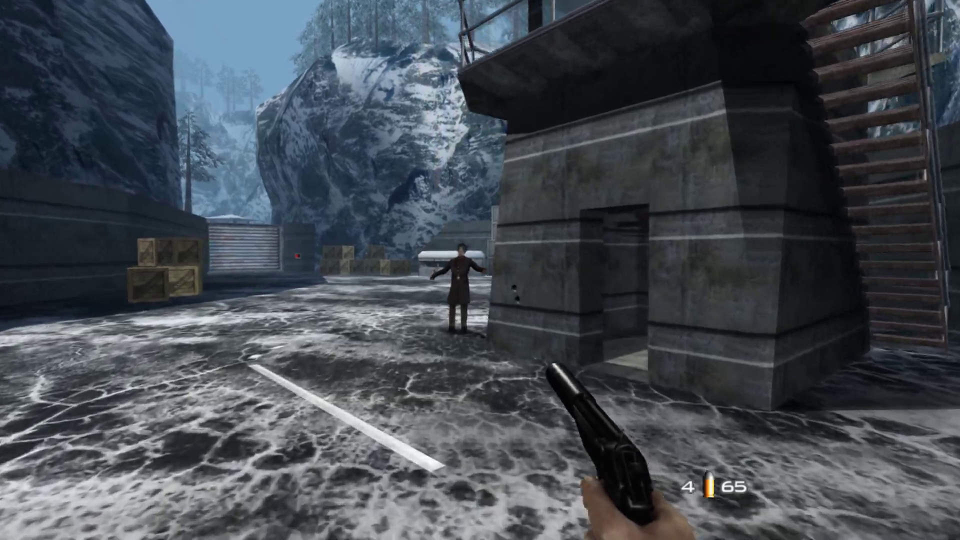
pyautogui.click(480, 270)
pyautogui.click(480, 270)
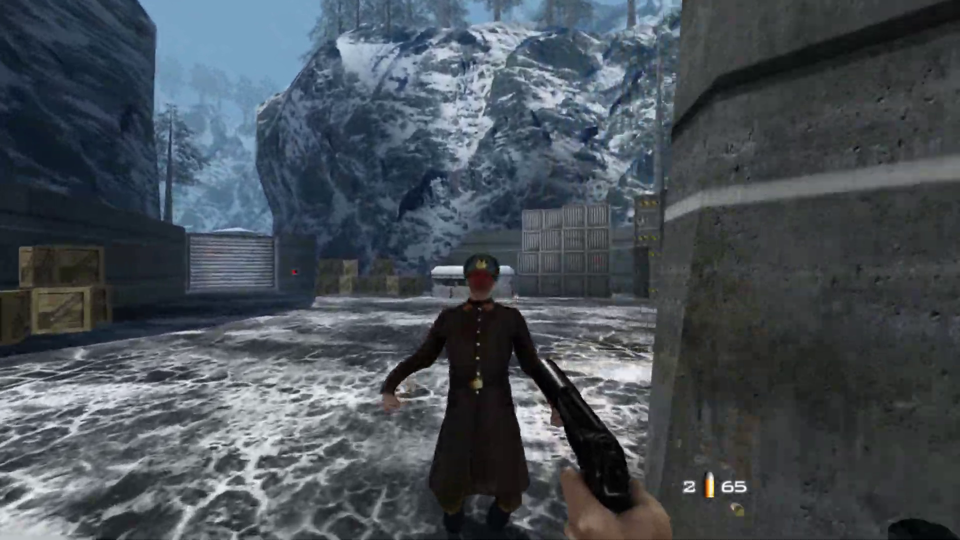
pyautogui.click(480, 270)
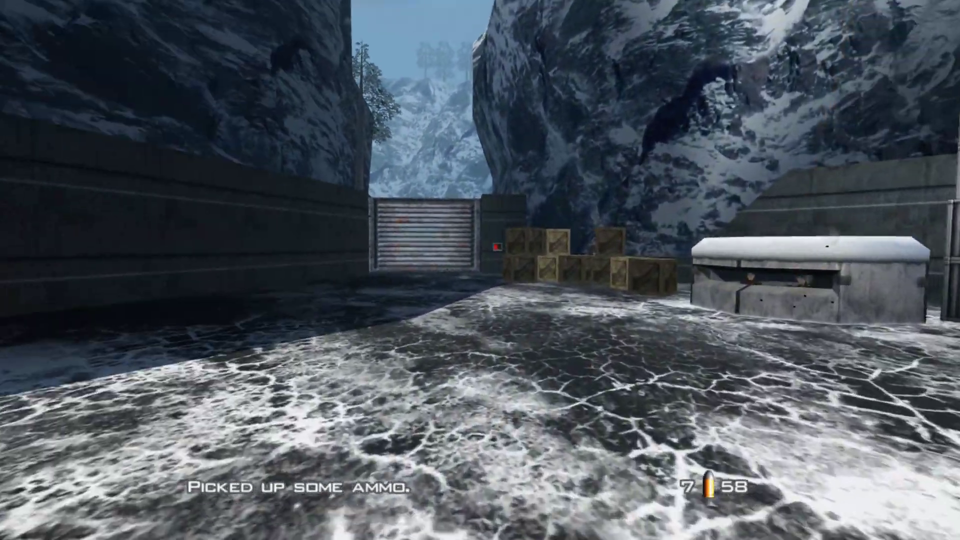